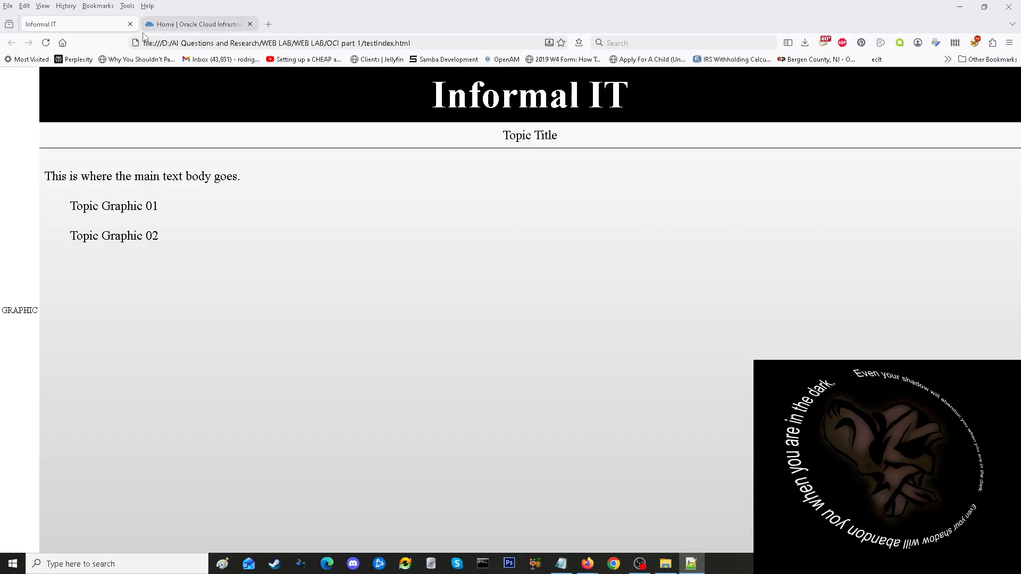
Step: Reload the Informal IT test page to display its updated content
left_click(47, 42)
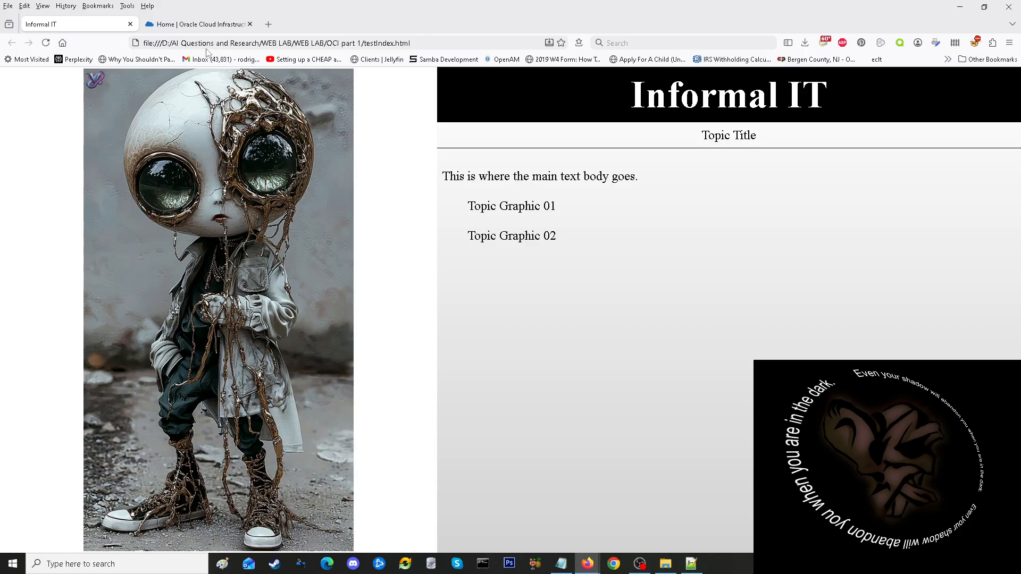
Step: Switch to the Oracle Cloud home page and view the recently created resources
mouse_move(206, 31)
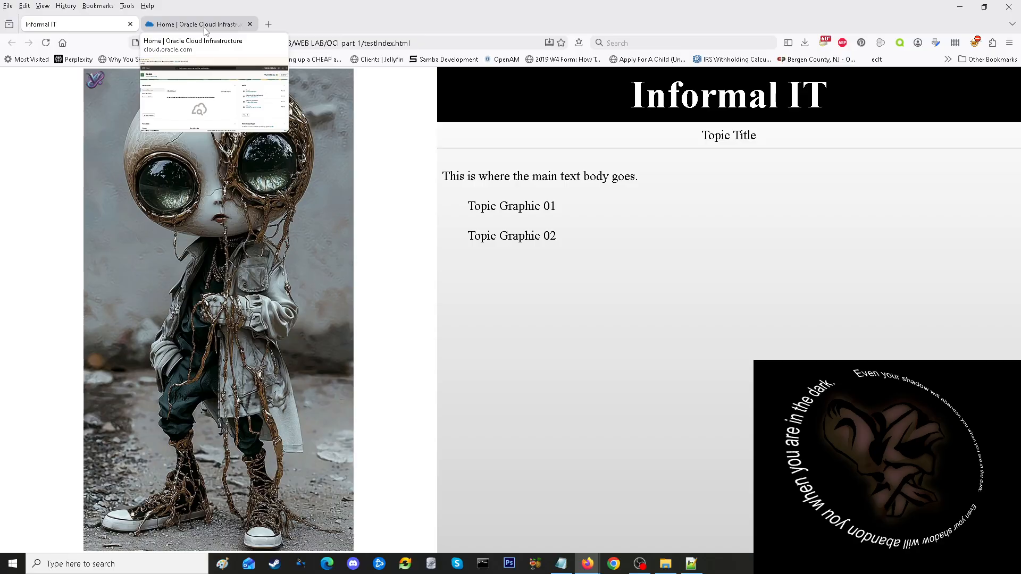
left_click(203, 27)
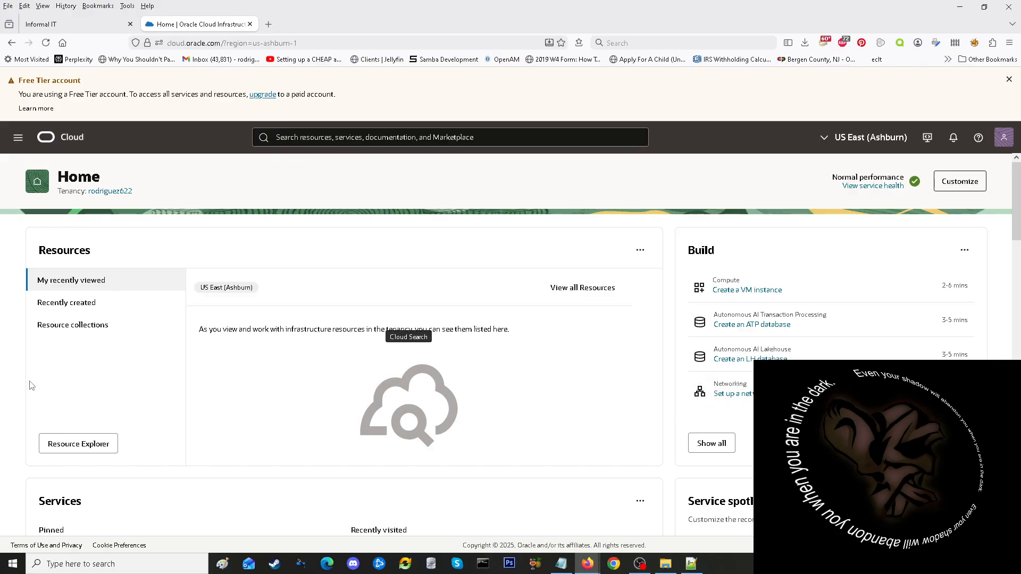
left_click(65, 304)
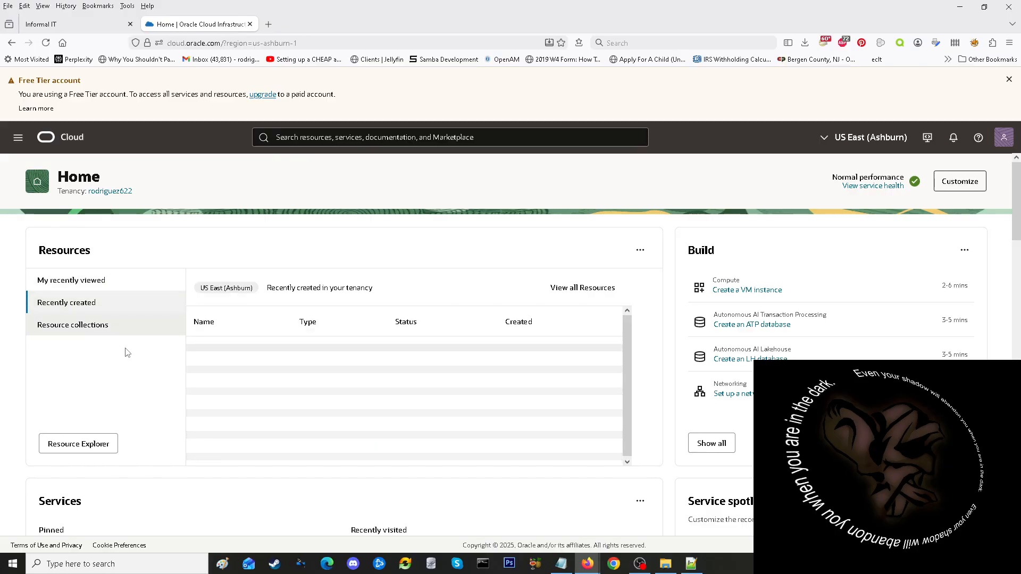
scroll(310, 376, "down", 1)
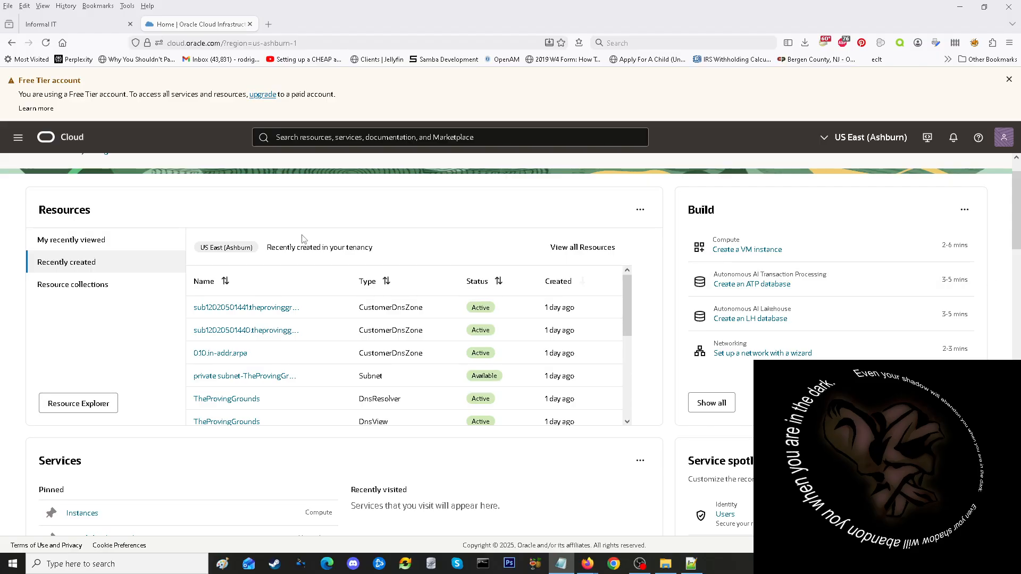
Step: Go to the Identity compartments and review the details and child compartments of ResearchCenter
left_click(18, 138)
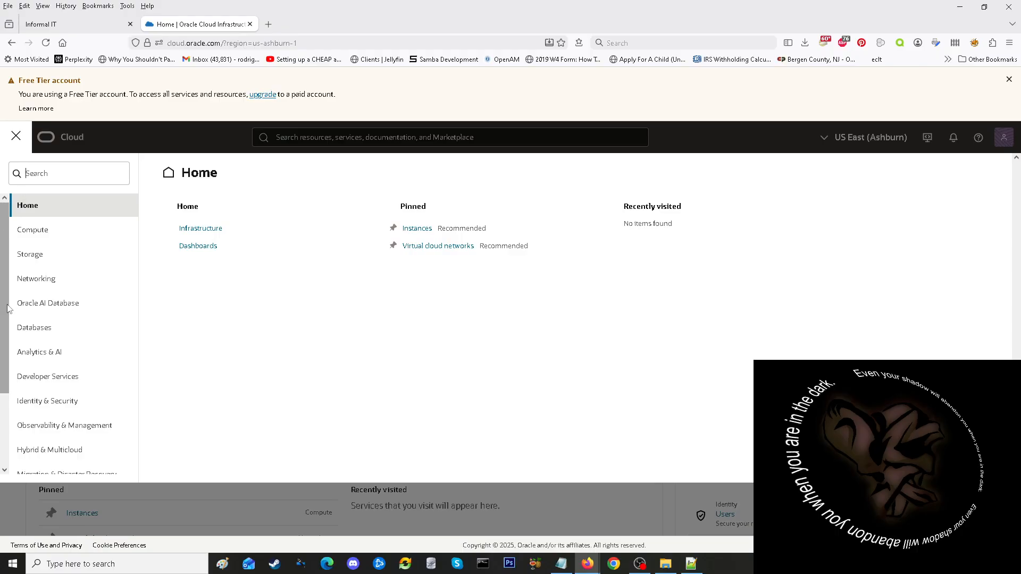
left_click(44, 407)
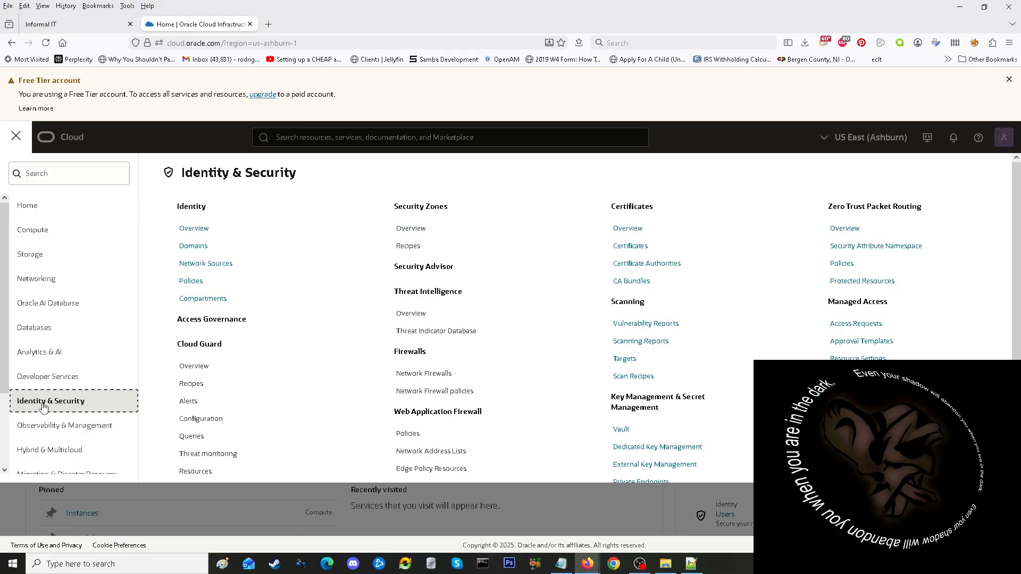
left_click(209, 300)
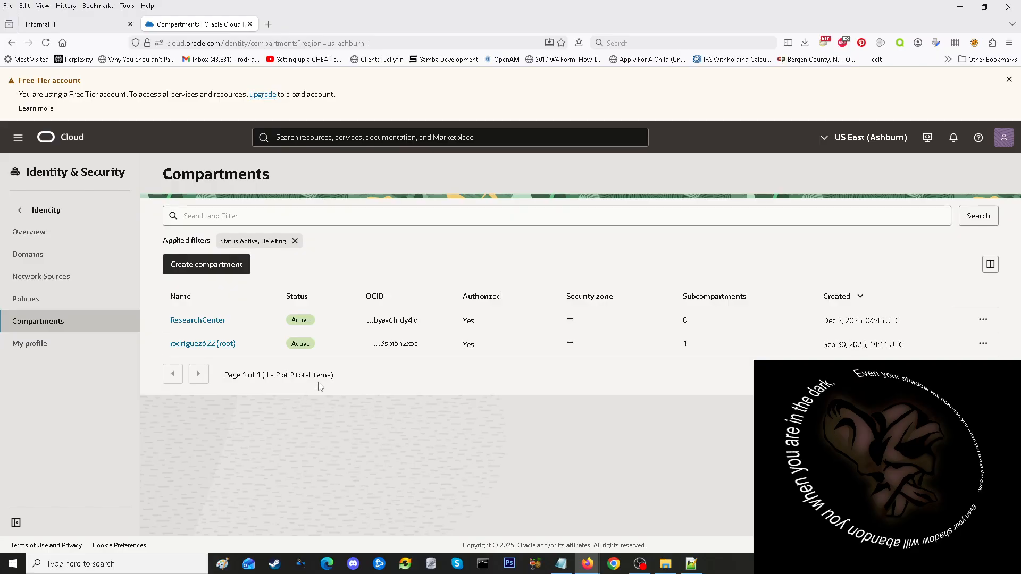
left_click(195, 322)
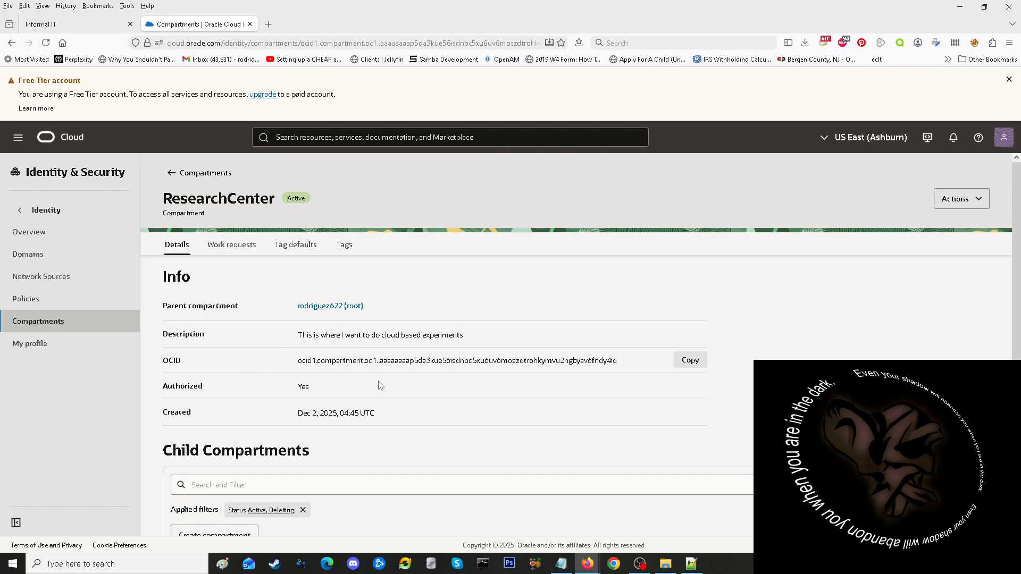
scroll(372, 380, "down", 1)
scroll(344, 375, "down", 3)
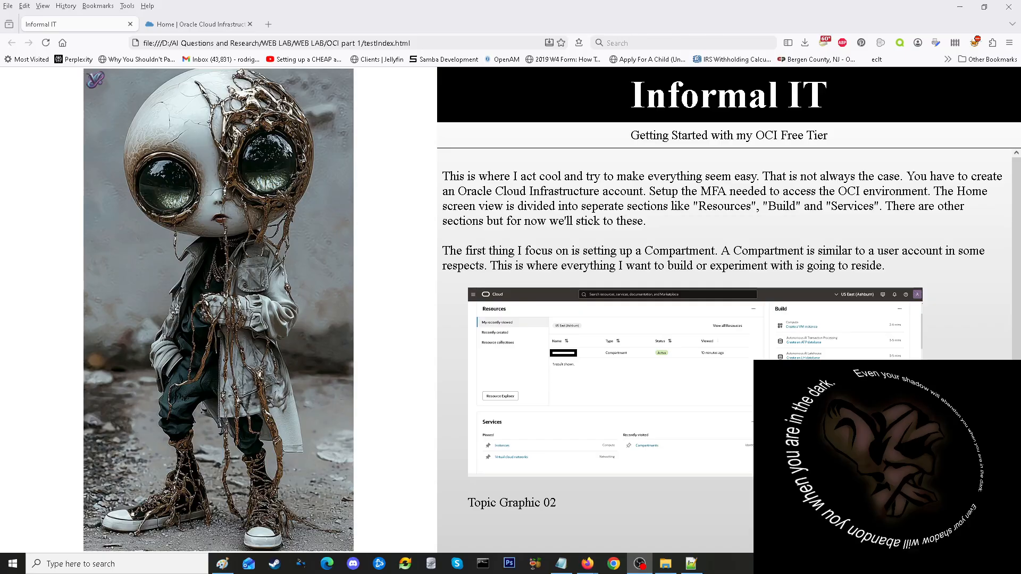
Step: Return to the Oracle Cloud home page and look over its Resources, Build and Services sections
left_click(207, 26)
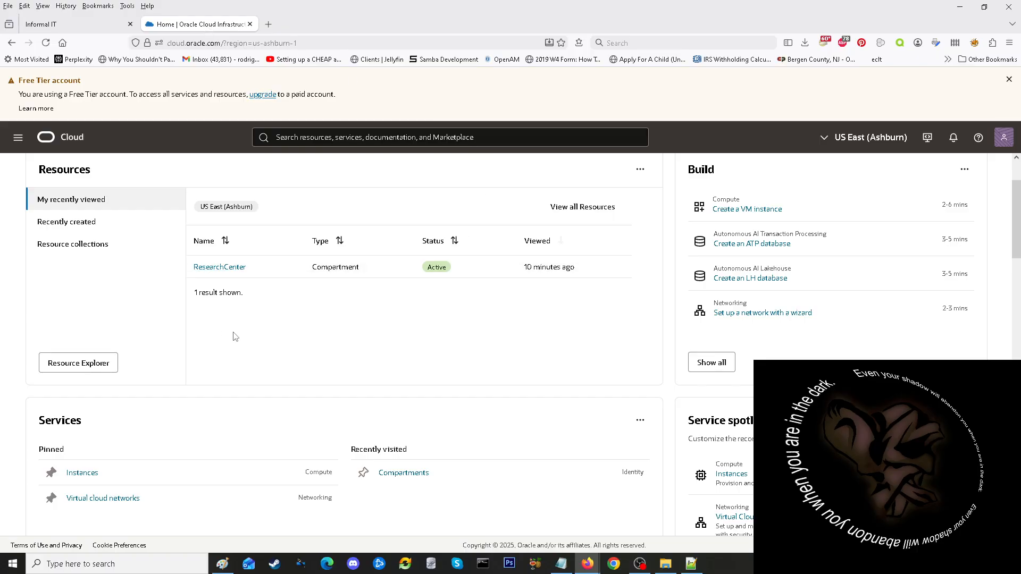
scroll(75, 232, "down", 2)
scroll(82, 223, "up", 2)
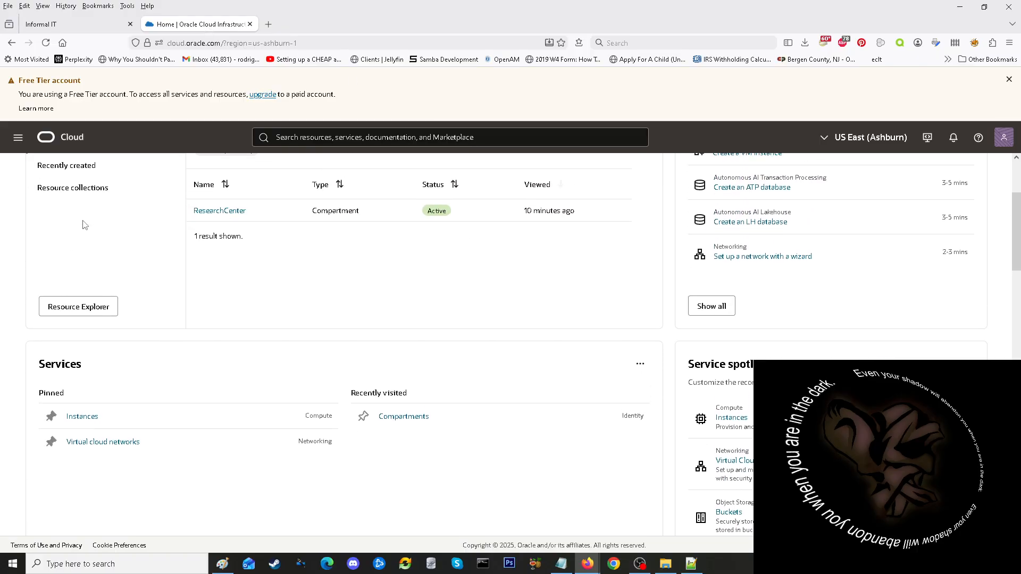
scroll(81, 223, "down", 2)
scroll(82, 223, "up", 4)
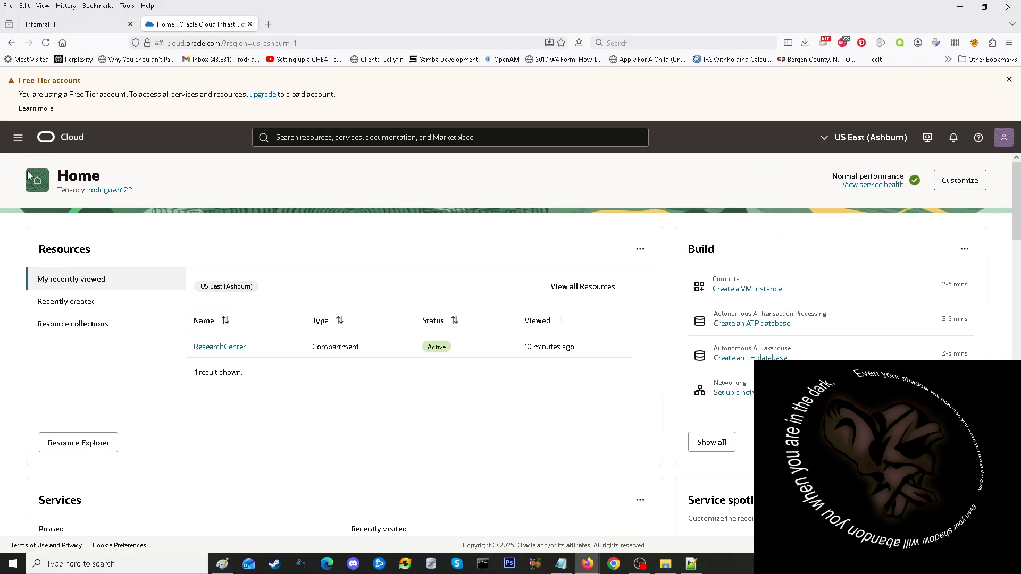
Step: Examine the compartment creation form with ResearchCenter selected as parent, and leave it without creating a compartment
left_click(19, 139)
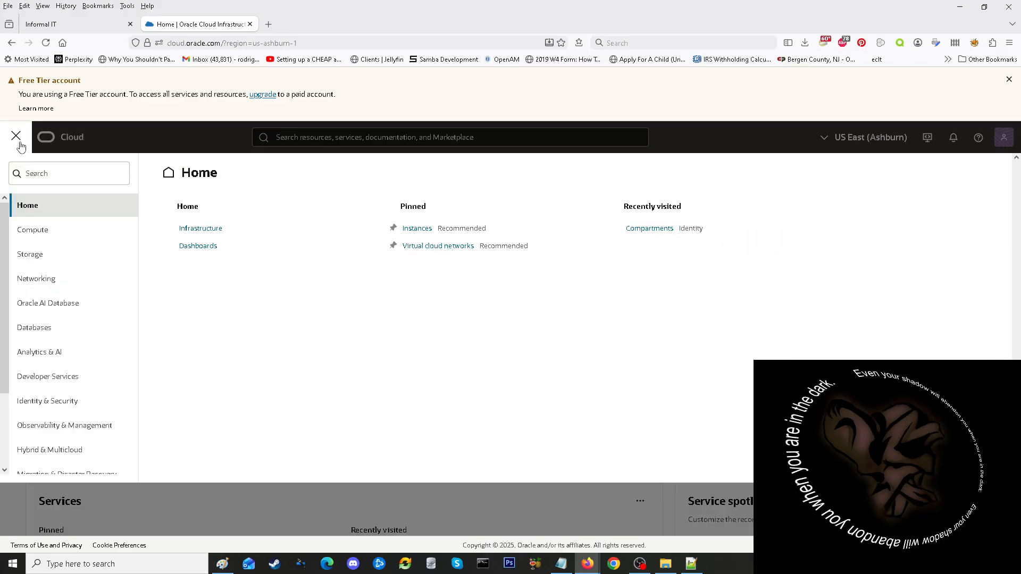
left_click(41, 407)
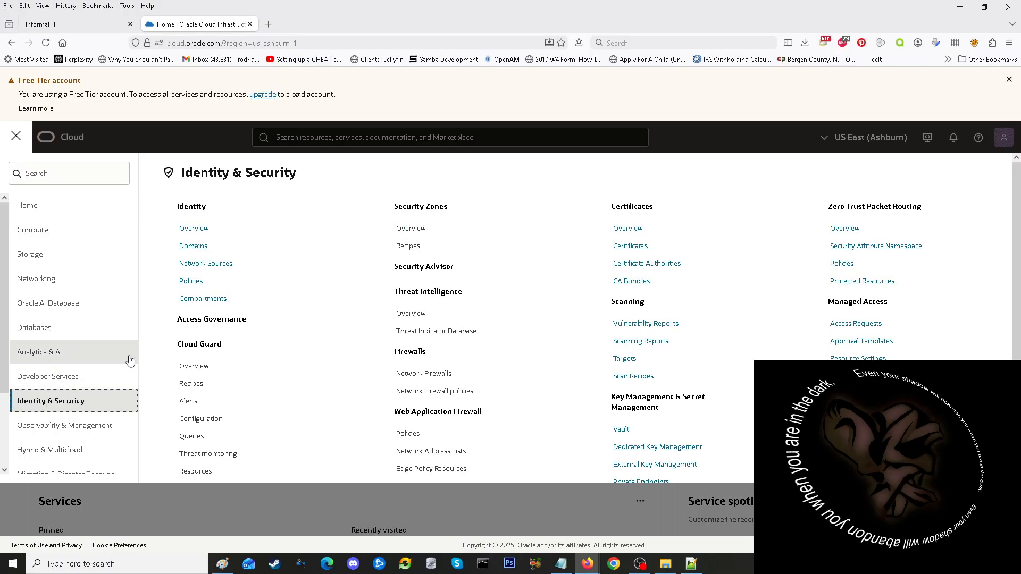
left_click(180, 295)
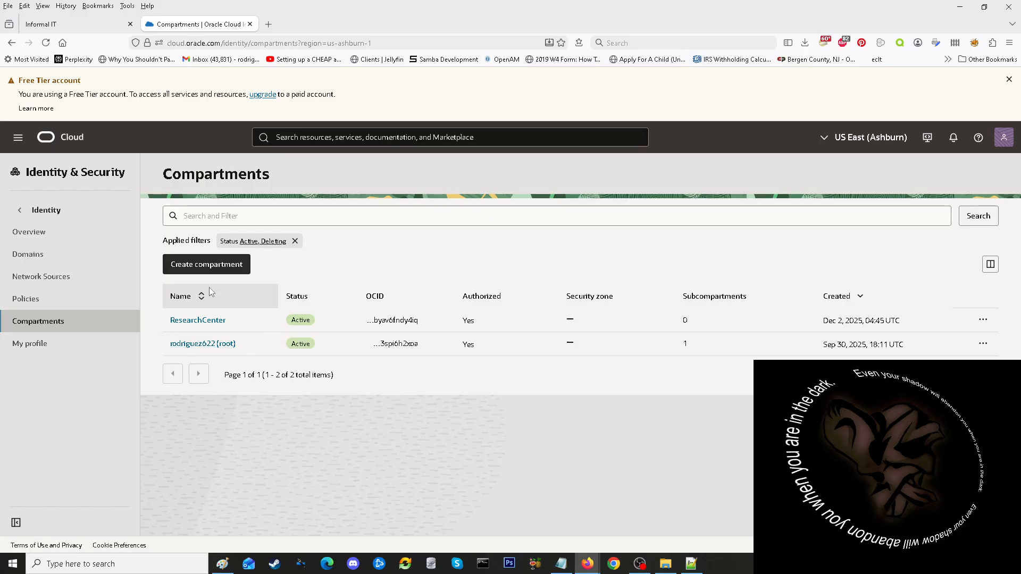
left_click(223, 268)
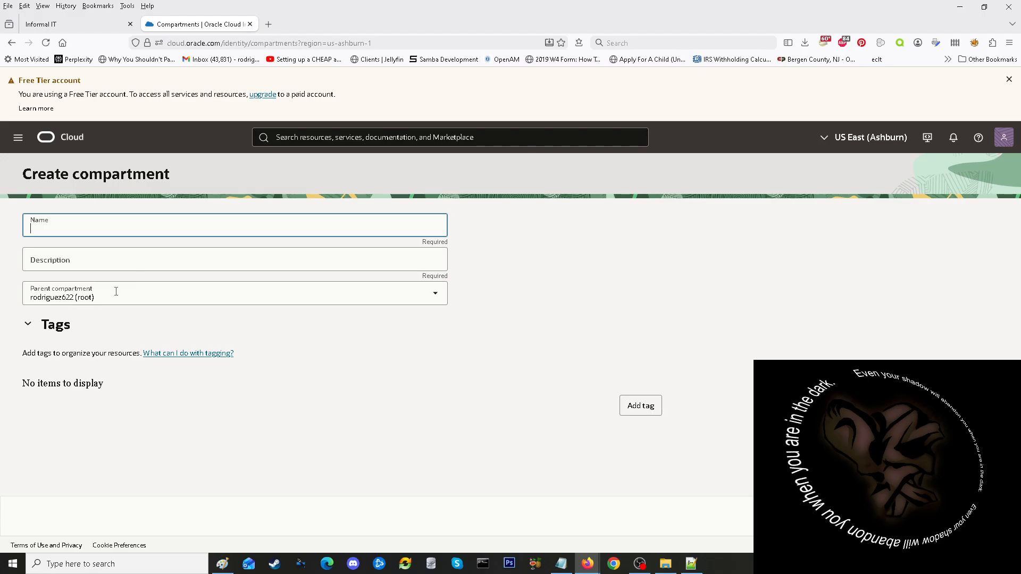
left_click(437, 297)
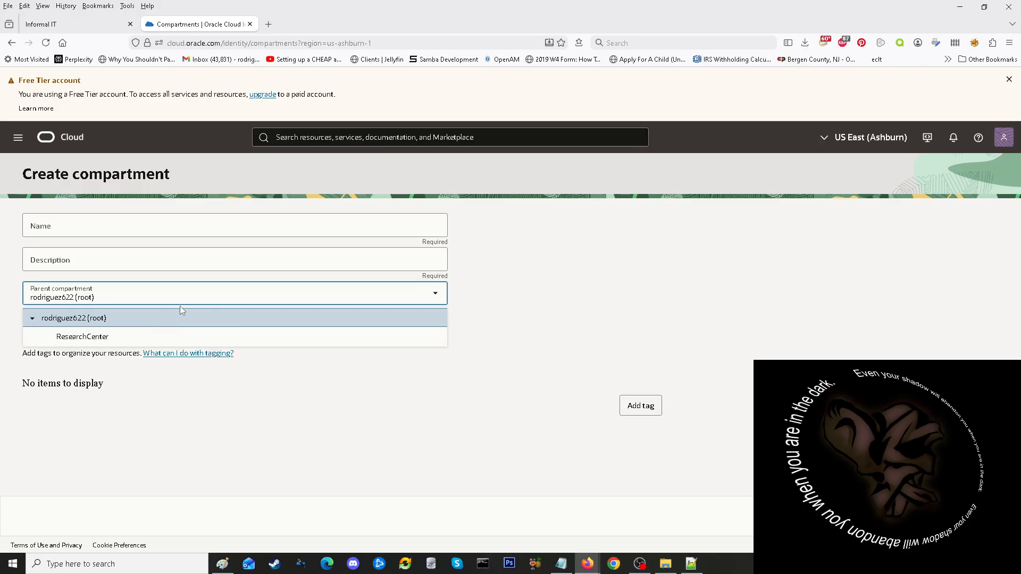
left_click(108, 336)
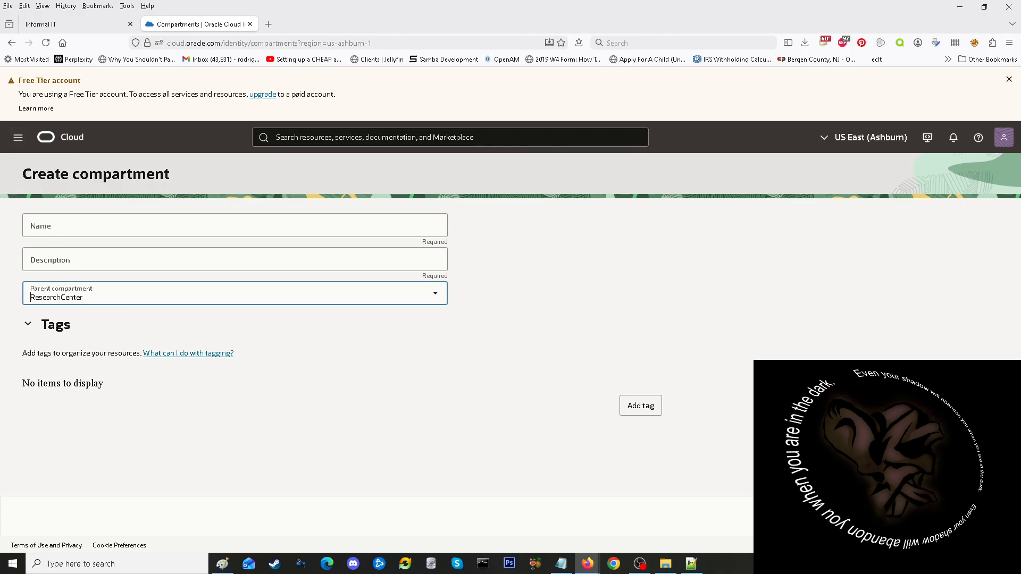
left_click(887, 516)
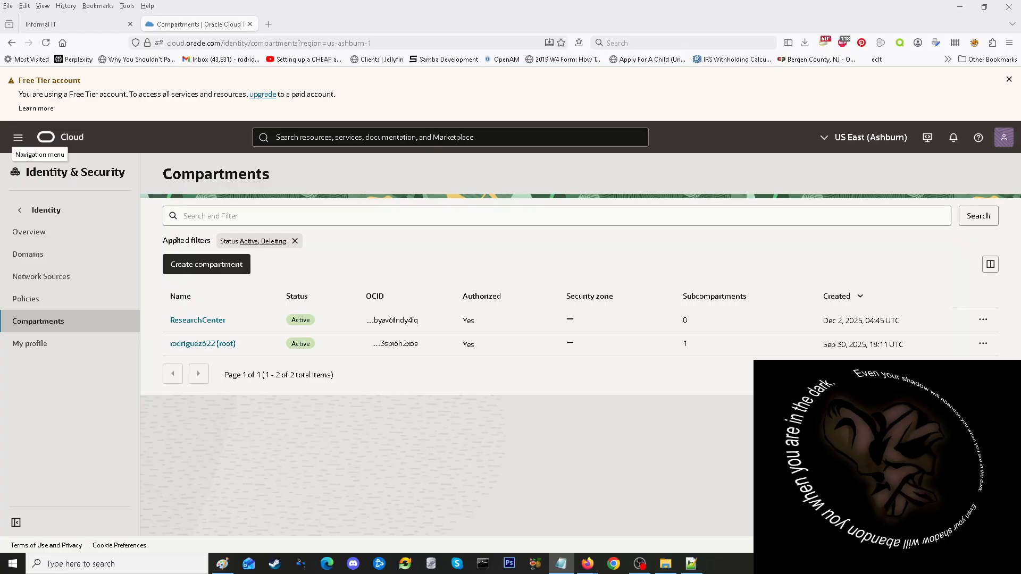
Step: Open the creation form for a virtual cloud network and check which compartments it can be created in
left_click(18, 139)
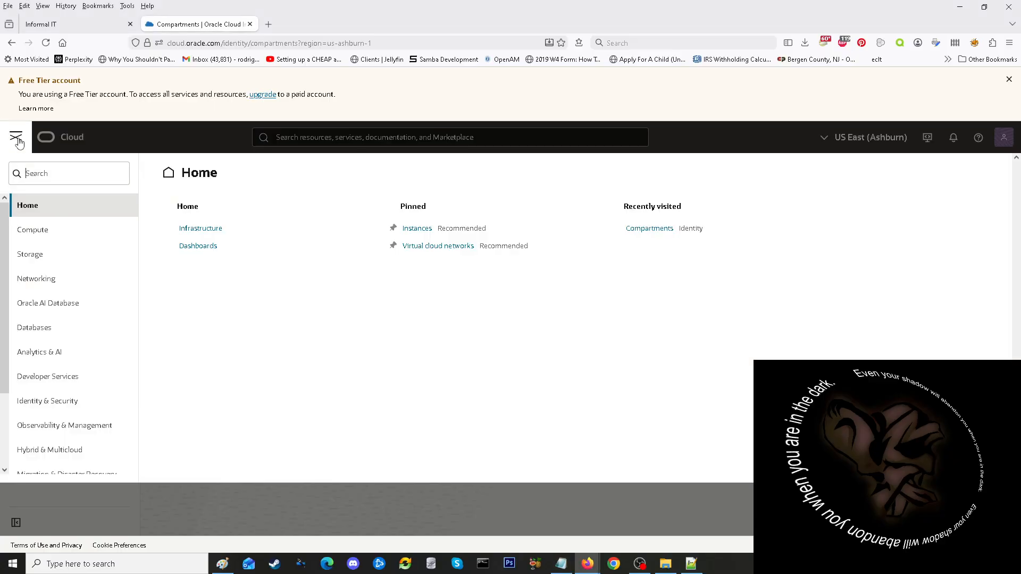
left_click(45, 282)
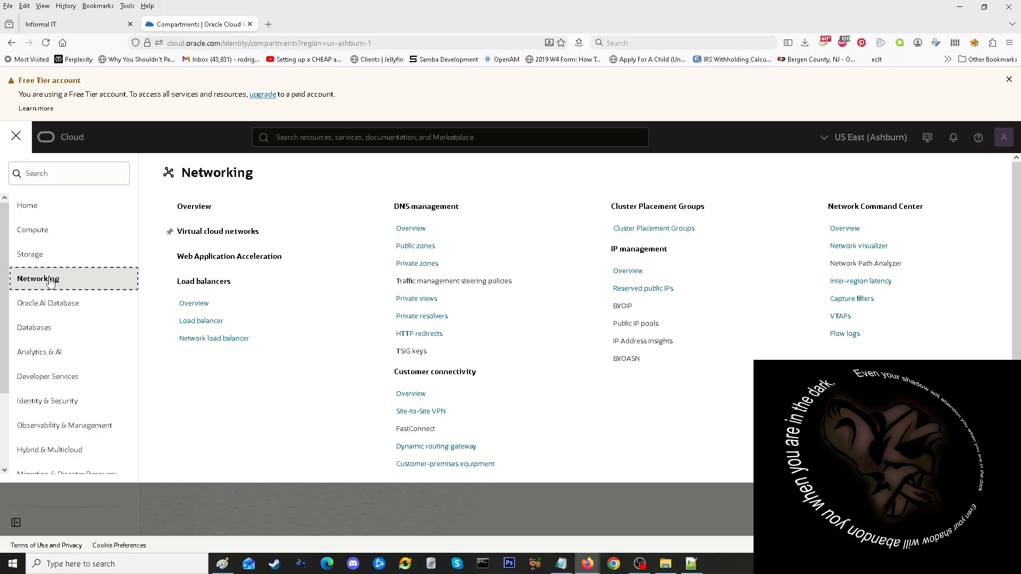
left_click(221, 235)
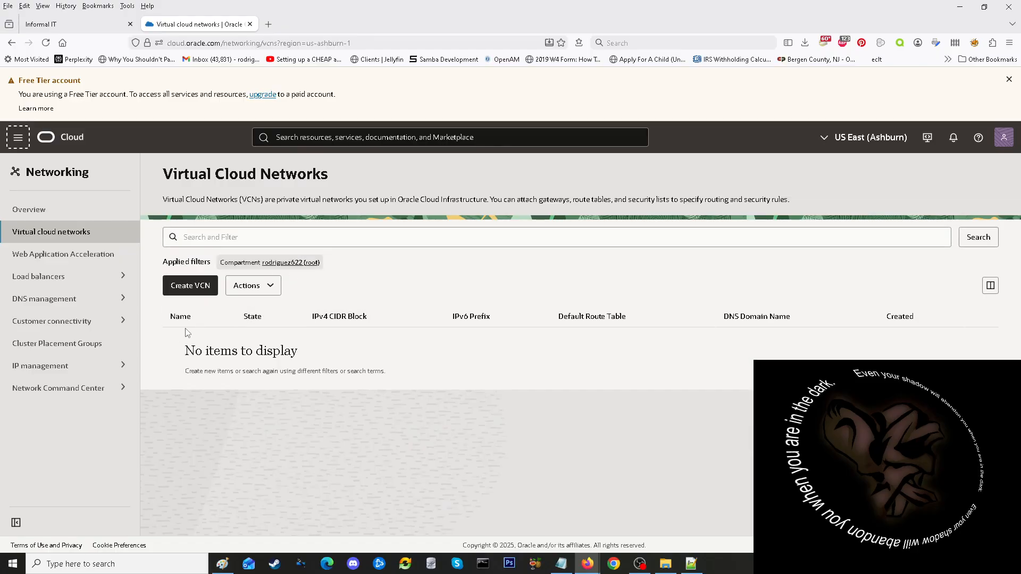
left_click(187, 288)
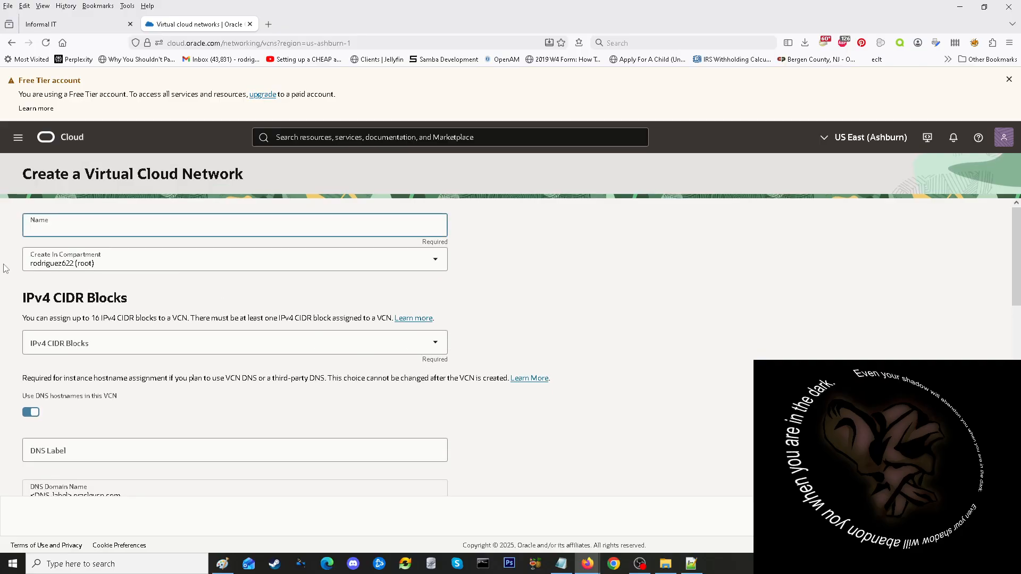
left_click(434, 263)
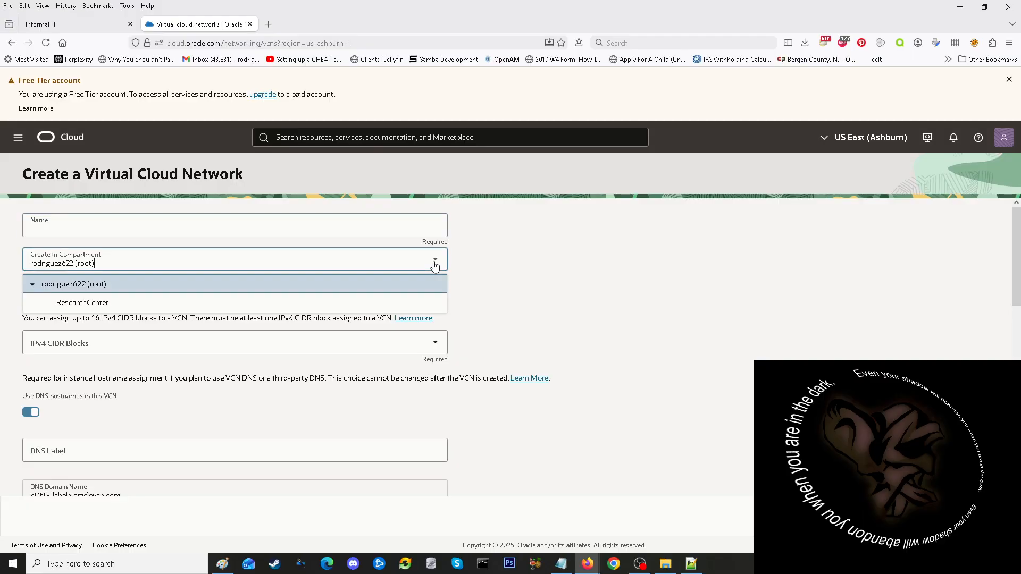
left_click(661, 326)
Step: Examine the VCN form's IPv4 CIDR, DNS, IPv6, tag and security attribute settings, and leave it without creating a network
scroll(265, 273, "down", 1)
scroll(265, 270, "down", 2)
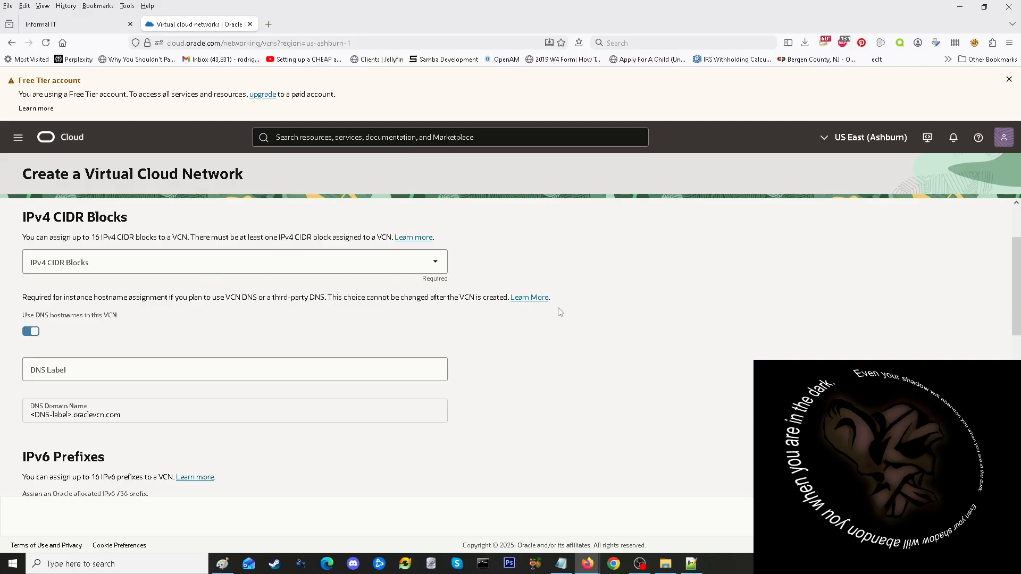
left_click(436, 264)
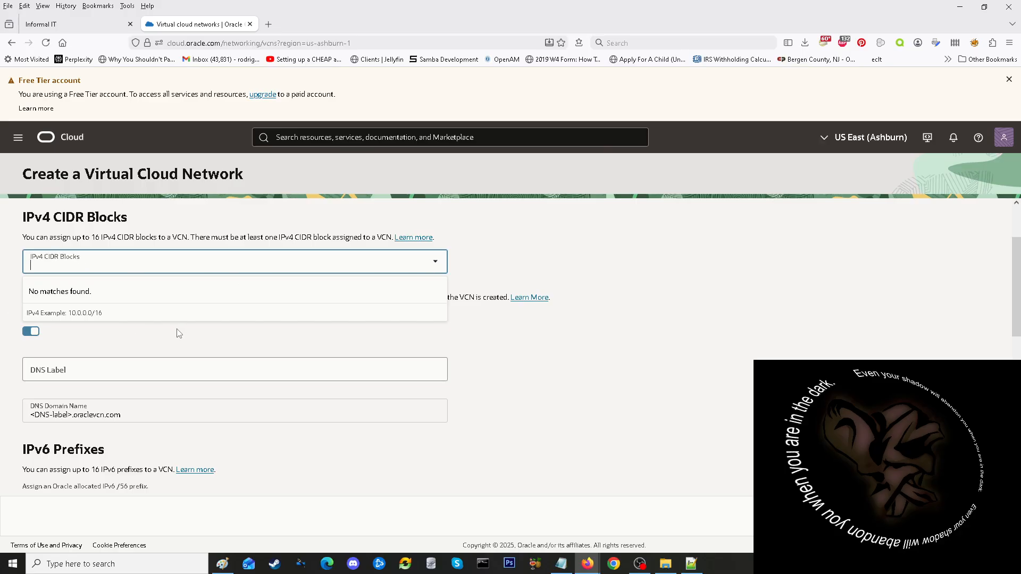
left_click(564, 374)
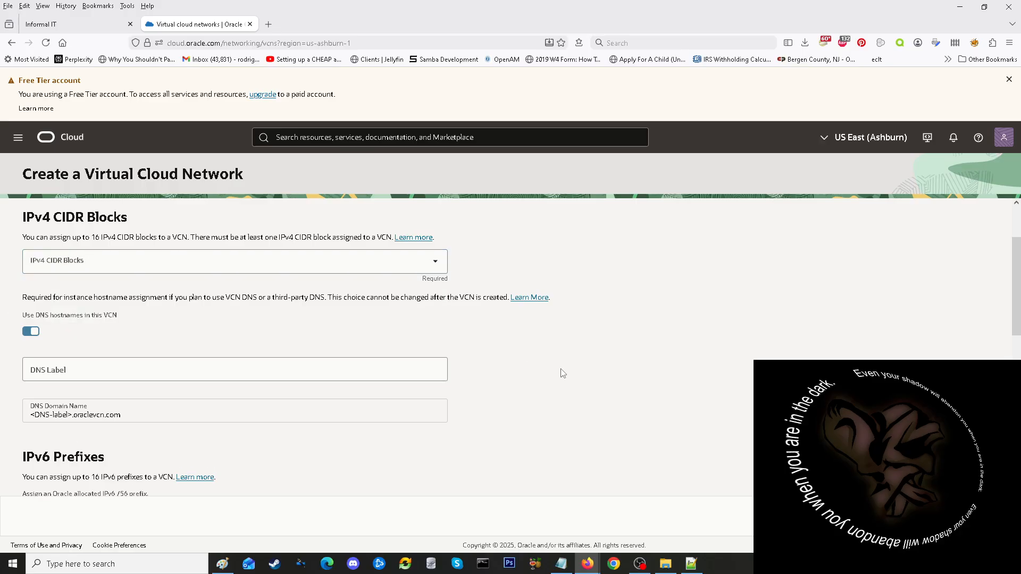
scroll(233, 391, "down", 3)
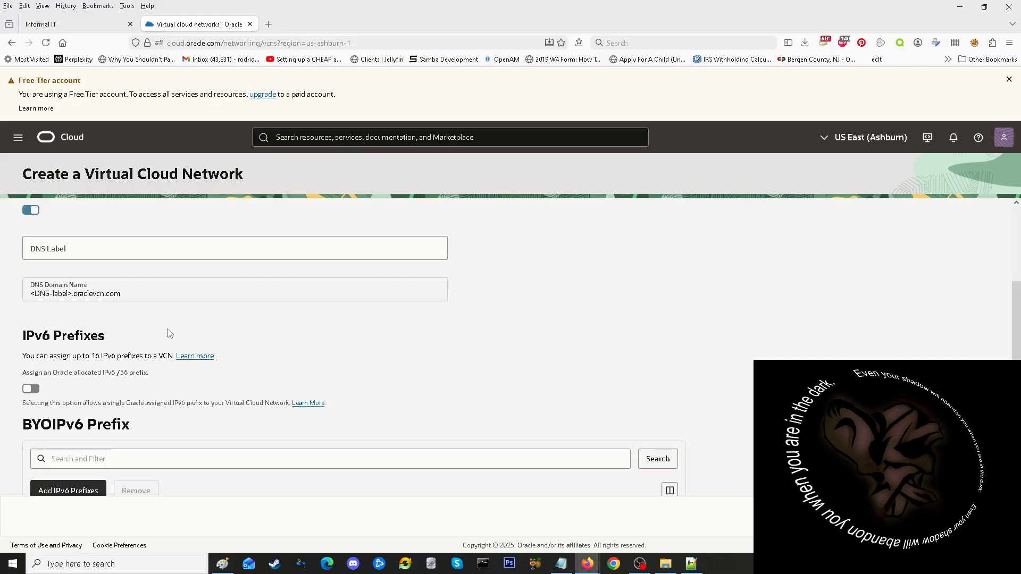
scroll(169, 334, "down", 5)
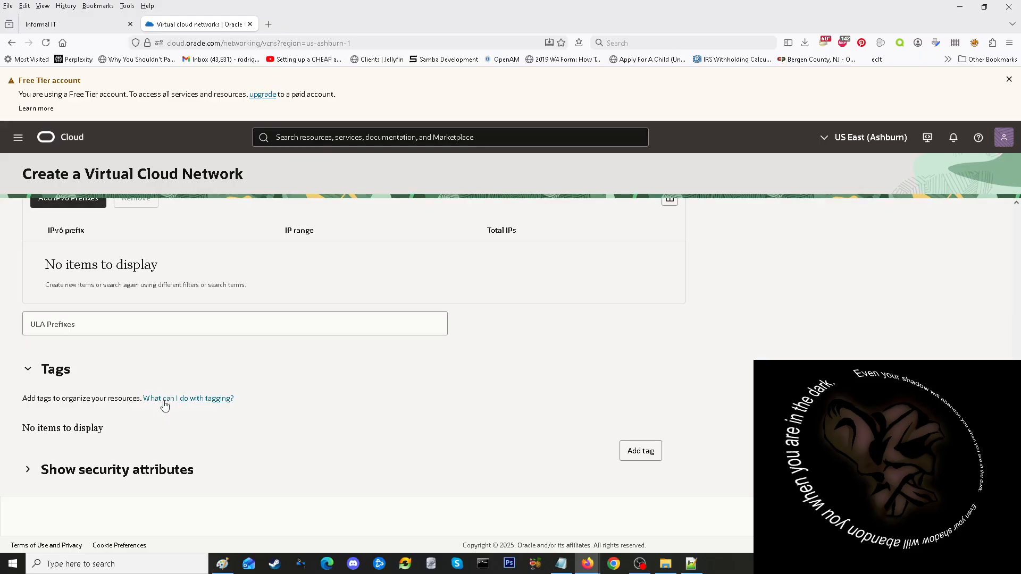
left_click(29, 474)
scroll(232, 410, "down", 3)
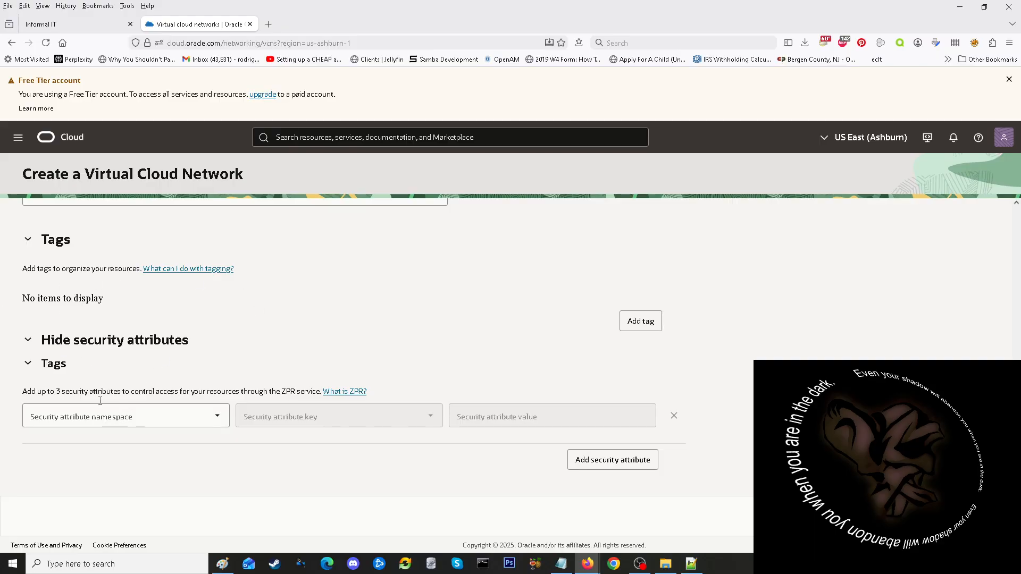
left_click(27, 242)
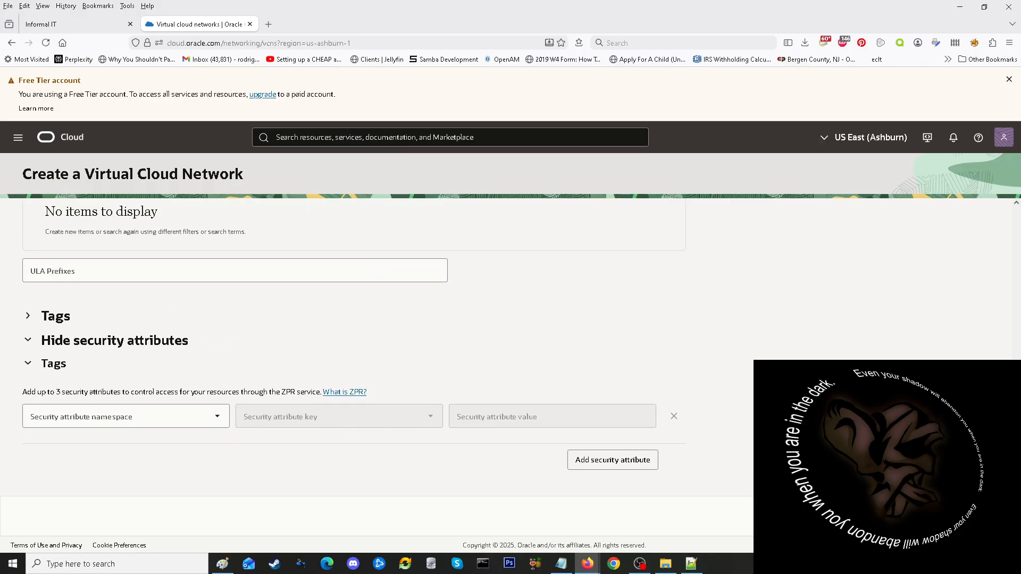
left_click(916, 516)
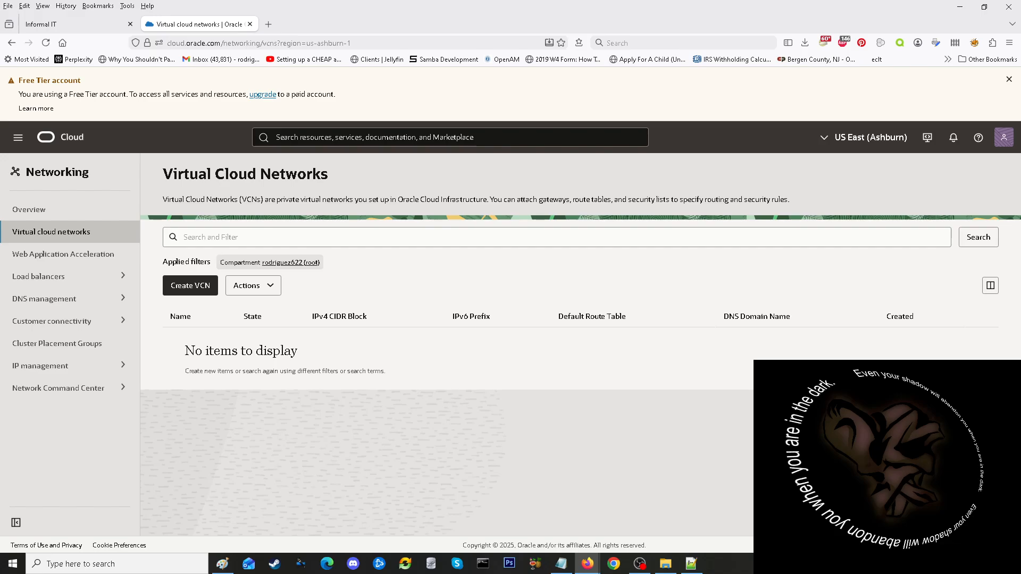
Step: Start the VCN Wizard and view its connection types
left_click(249, 287)
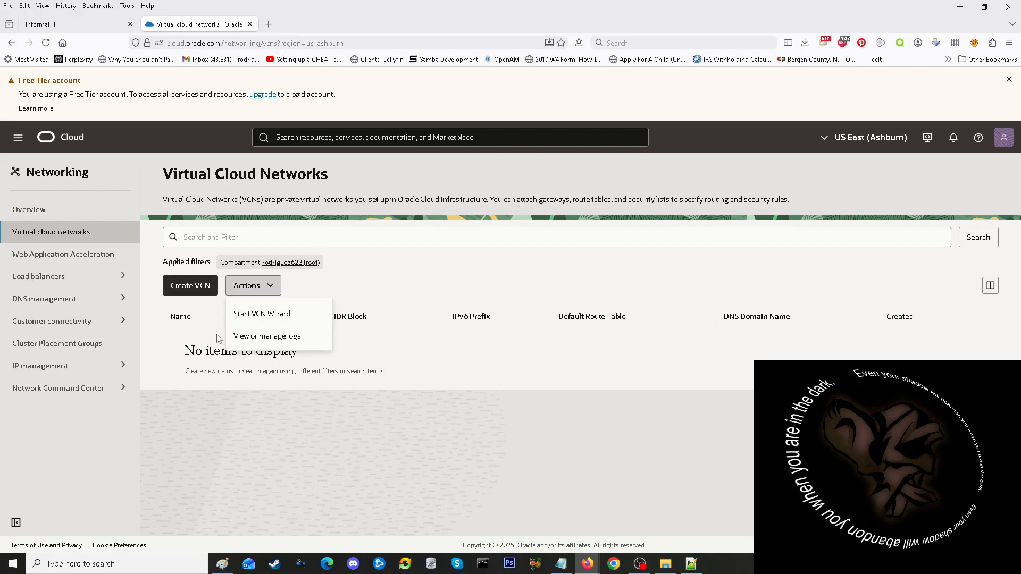
left_click(255, 318)
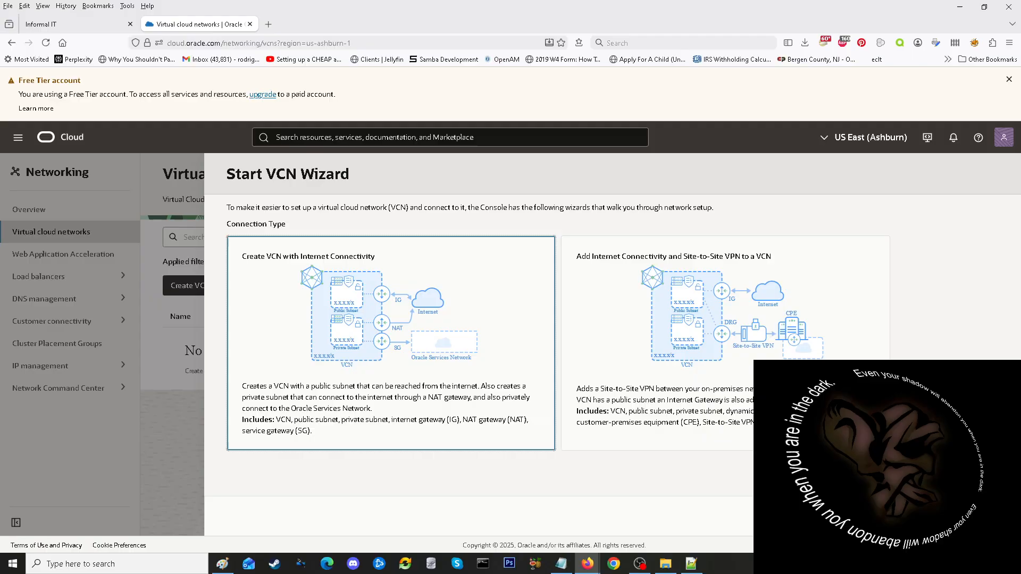
left_click(957, 516)
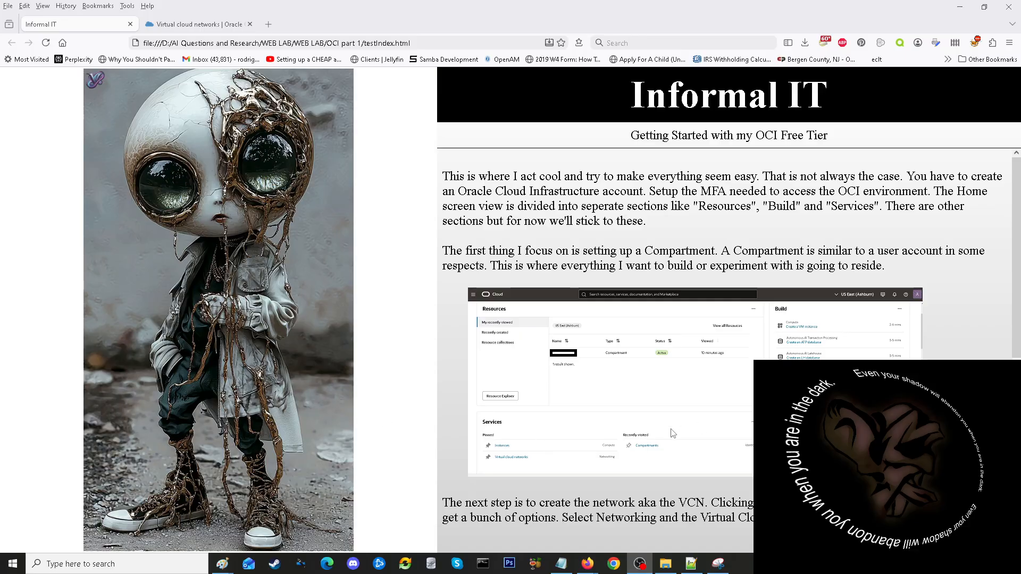
Step: Read the section on creating the VCN on the Informal IT page
scroll(511, 393, "down", 5)
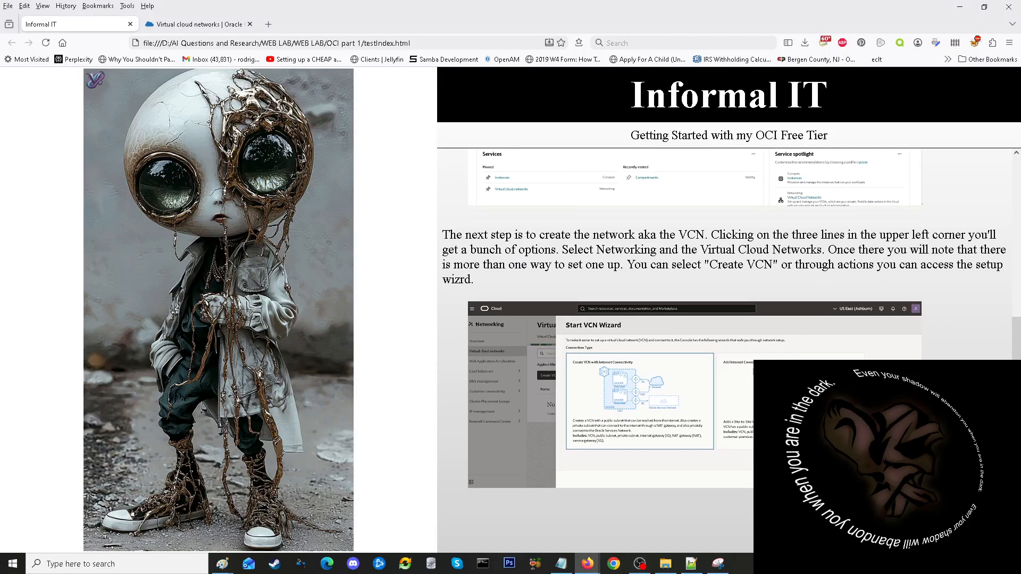